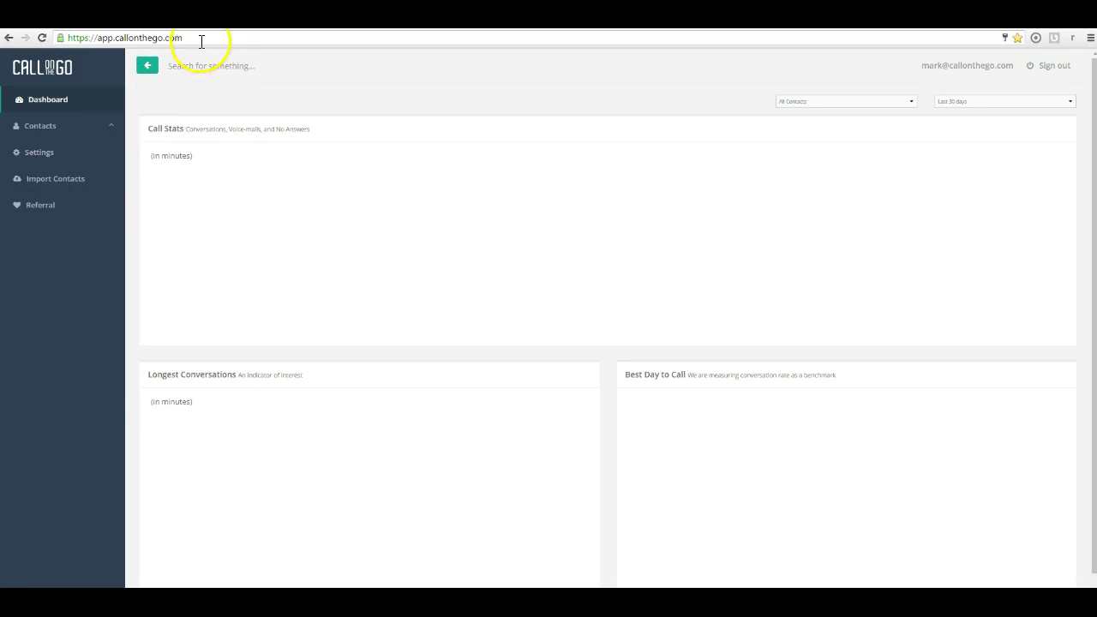
left_click_drag(183, 37, 97, 37)
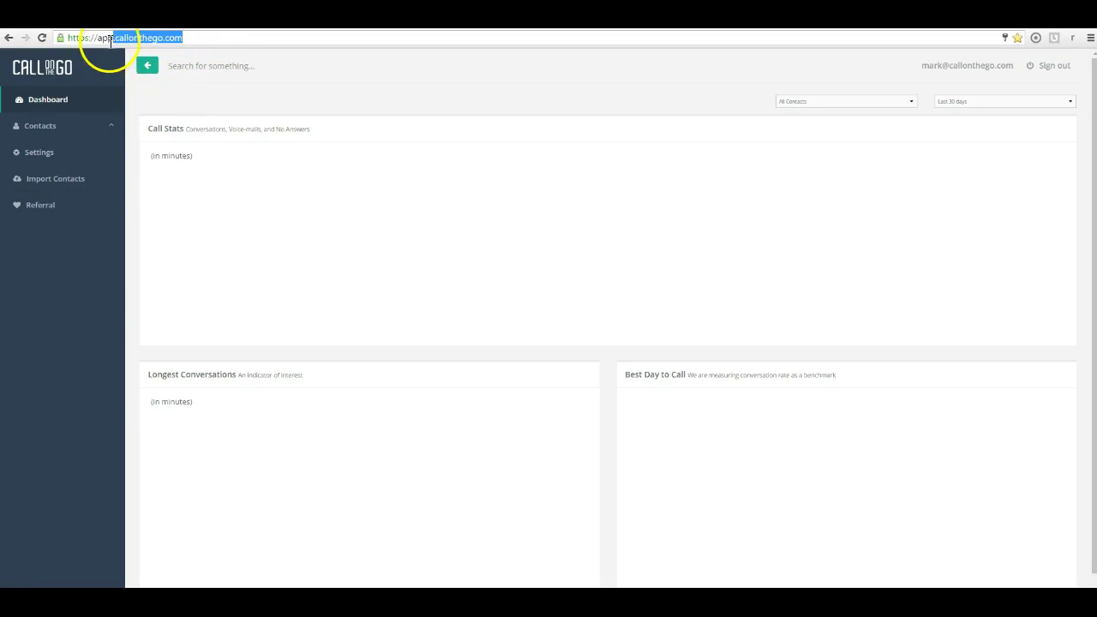
left_click(28, 405)
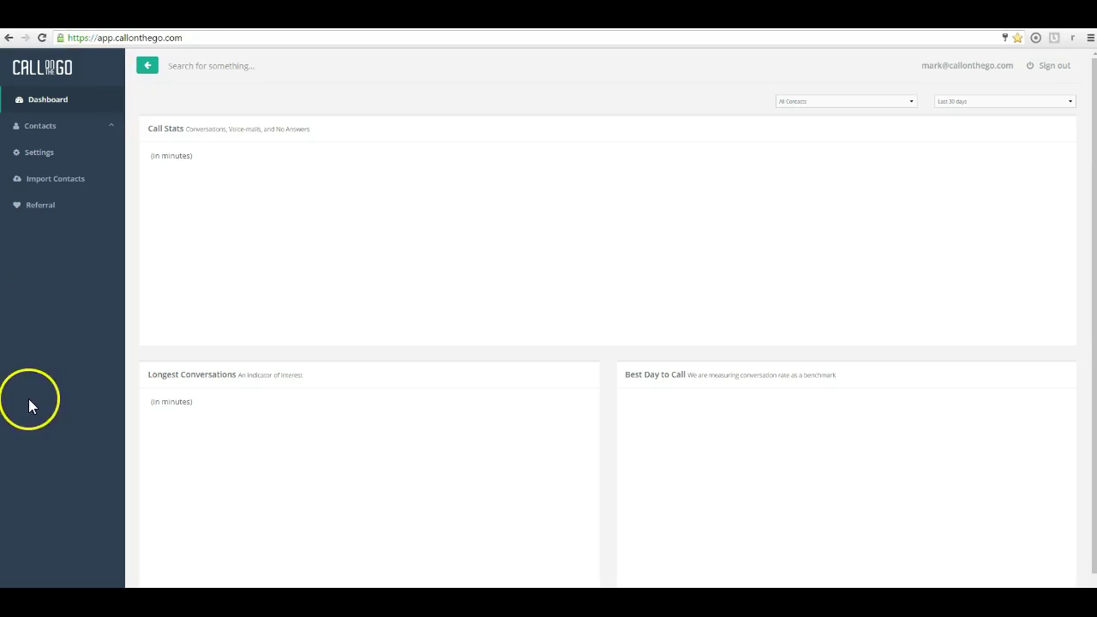
Start a contact import, assign it to the campaign "May Leads" and proceed to the file upload stage.
left_click(47, 189)
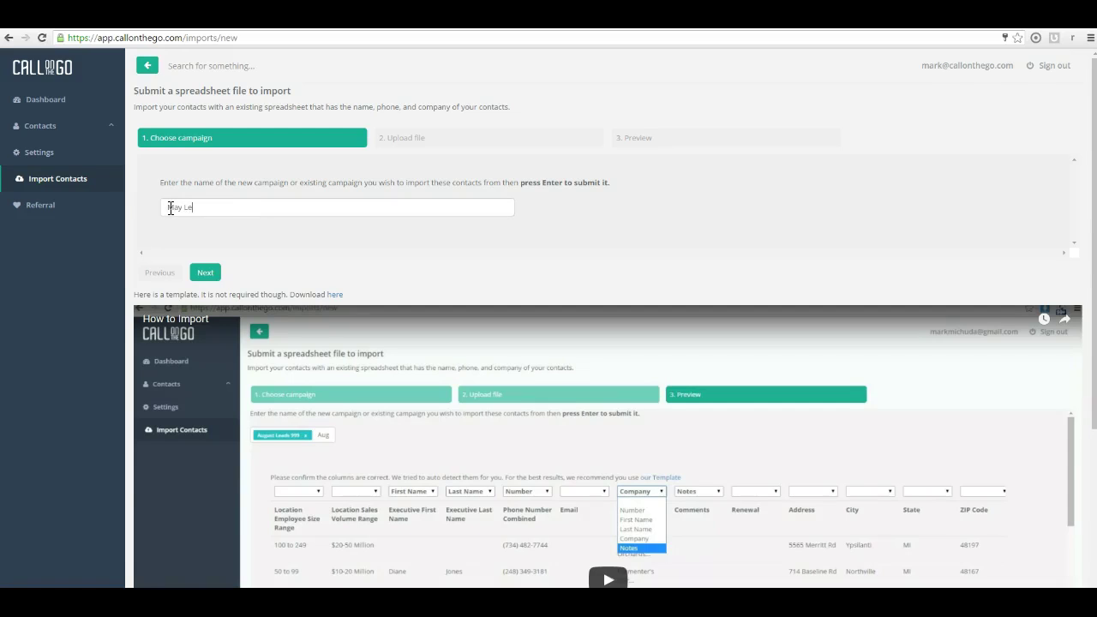
key("Return")
left_click(205, 272)
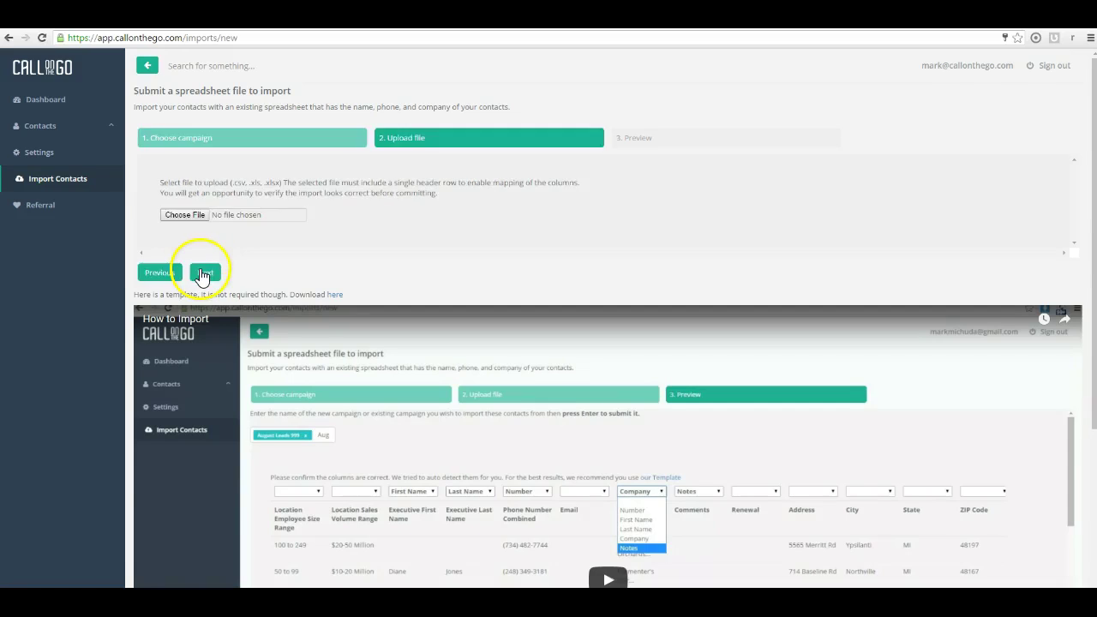
Upload the CSV file "648 Master Leads Prospects-Table 1" and continue to the import preview.
left_click(180, 219)
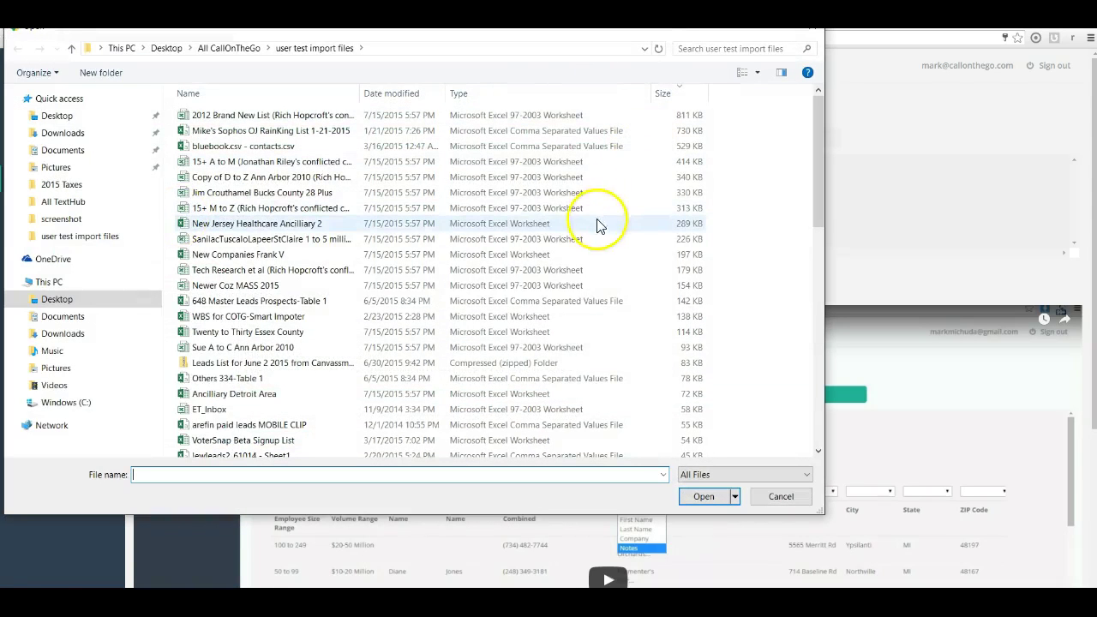
left_click(462, 317)
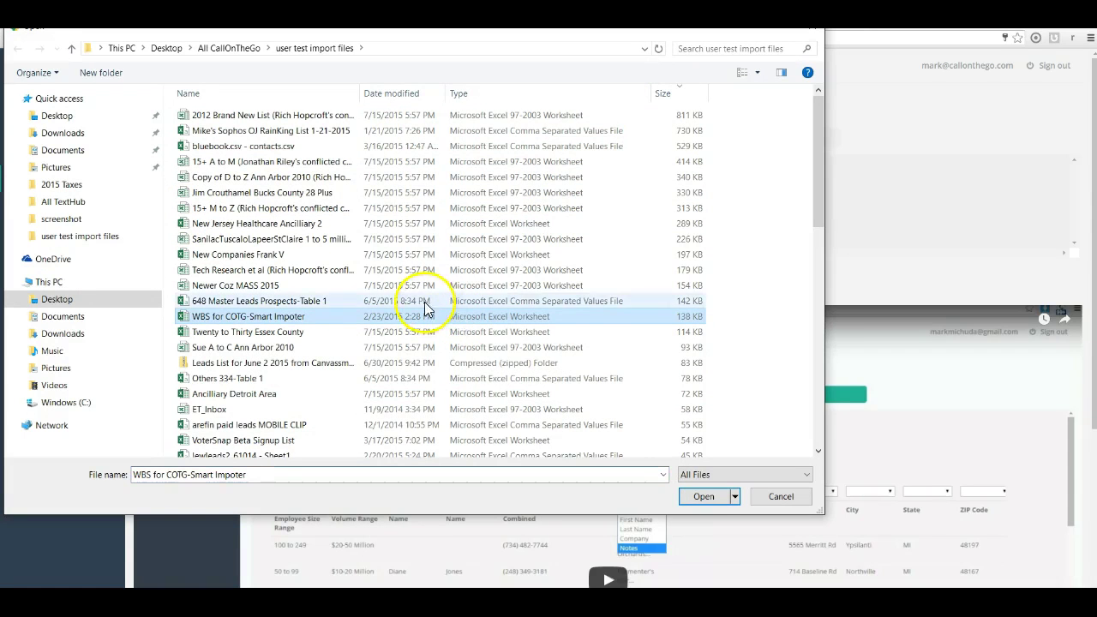
left_click(424, 301)
left_click(704, 496)
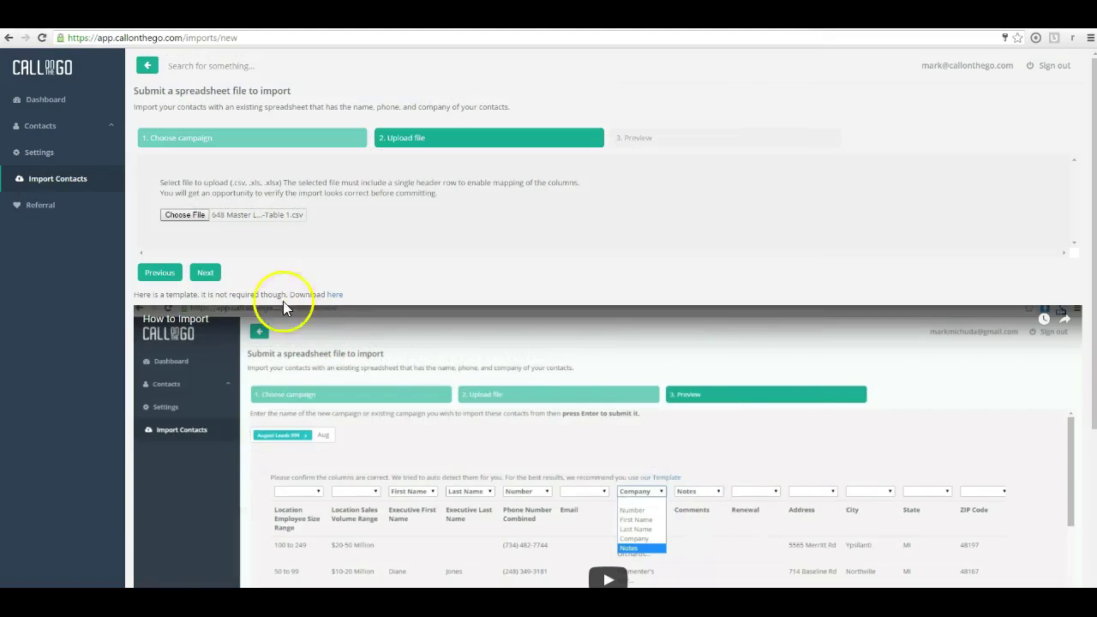
left_click(206, 274)
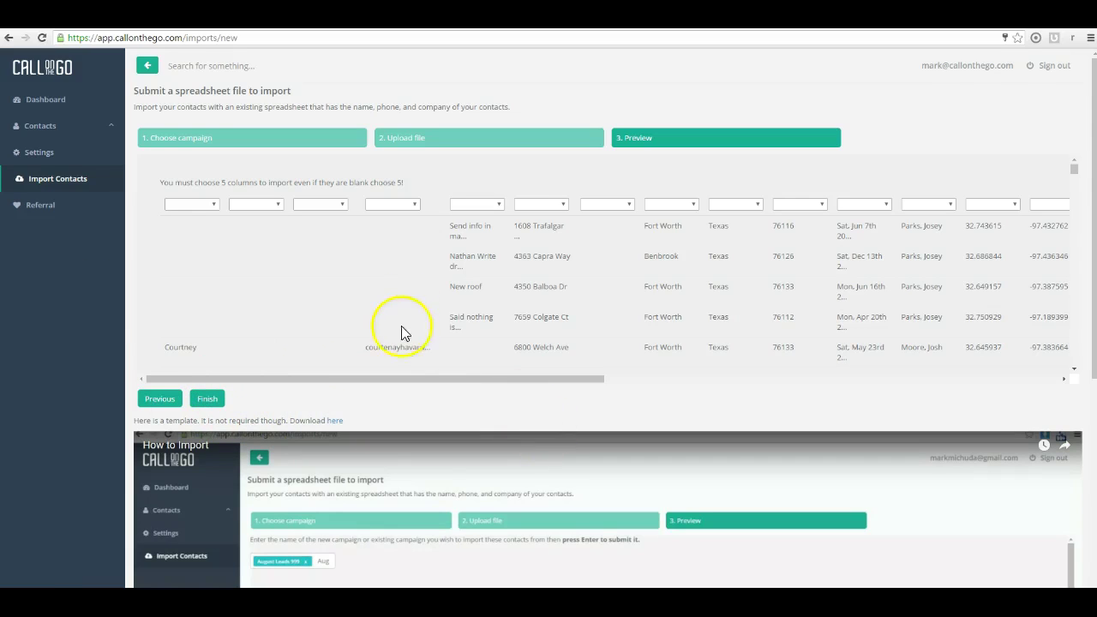
Examine the previewed spreadsheet rows to identify which columns hold names, phone numbers and other contact details.
scroll(400, 342, "down", 3)
scroll(395, 338, "up", 4)
scroll(365, 274, "down", 5)
scroll(365, 275, "down", 10)
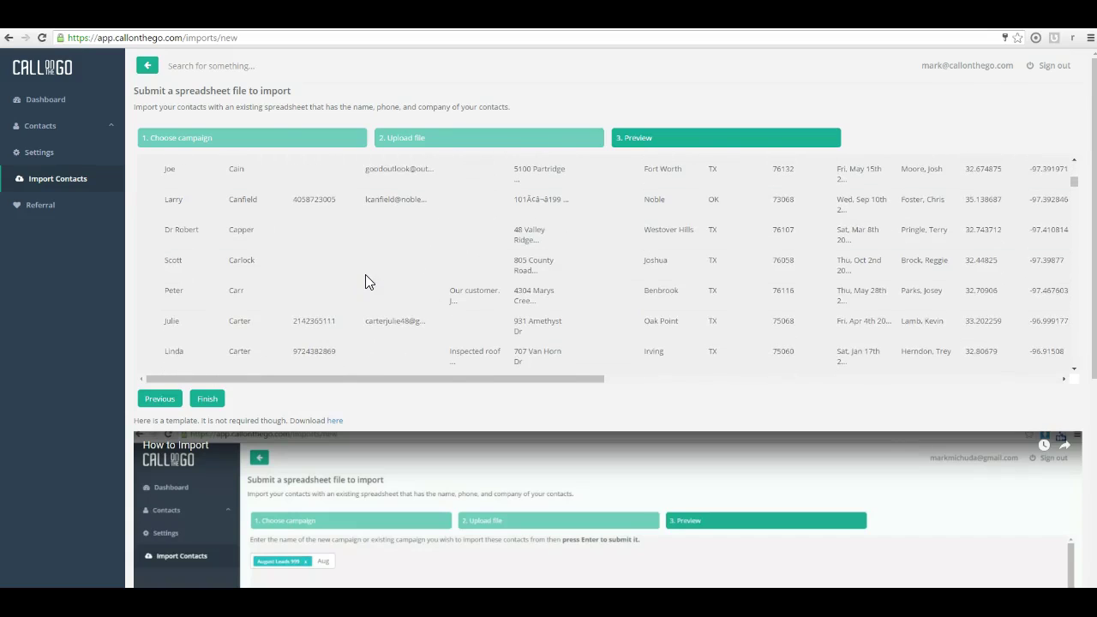
scroll(365, 276, "up", 5)
scroll(365, 275, "up", 5)
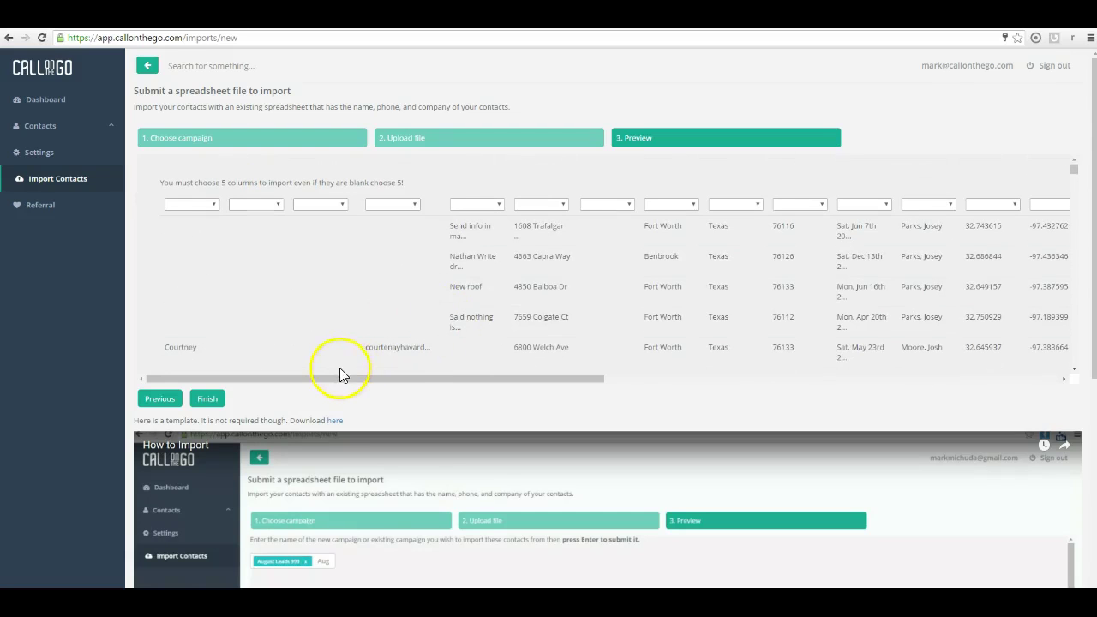
left_click_drag(321, 378, 277, 400)
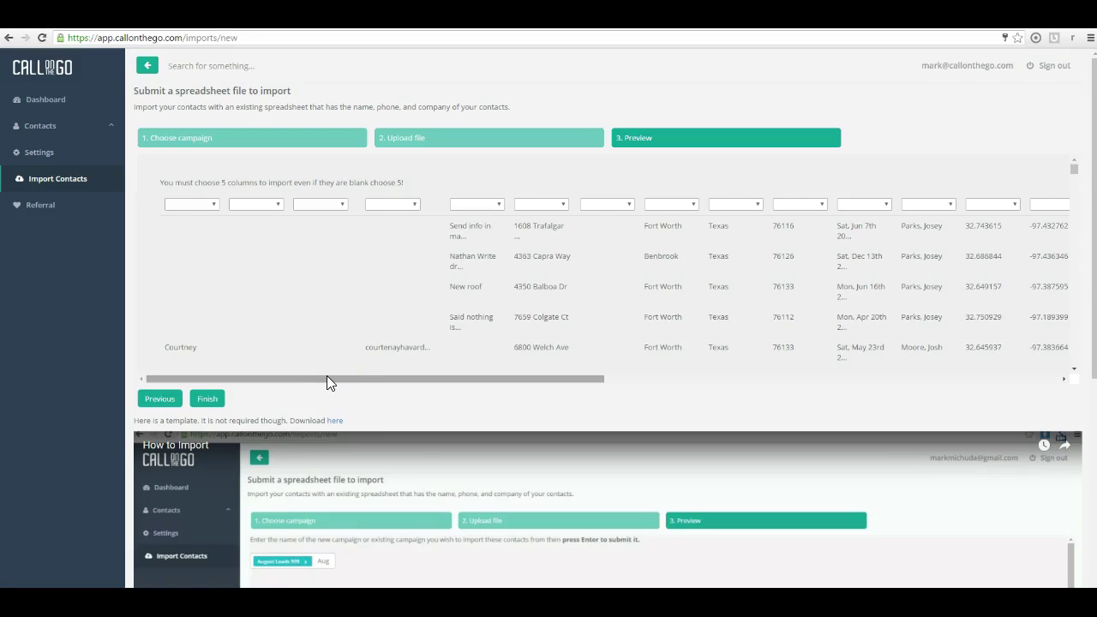
left_click_drag(385, 384, 292, 354)
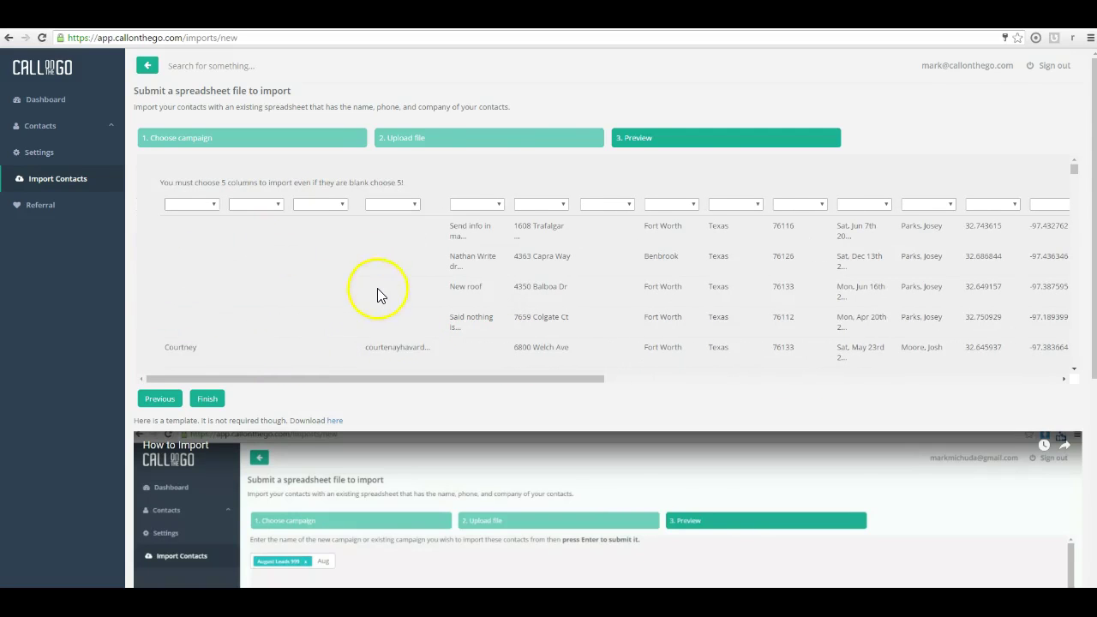
scroll(377, 288, "down", 10)
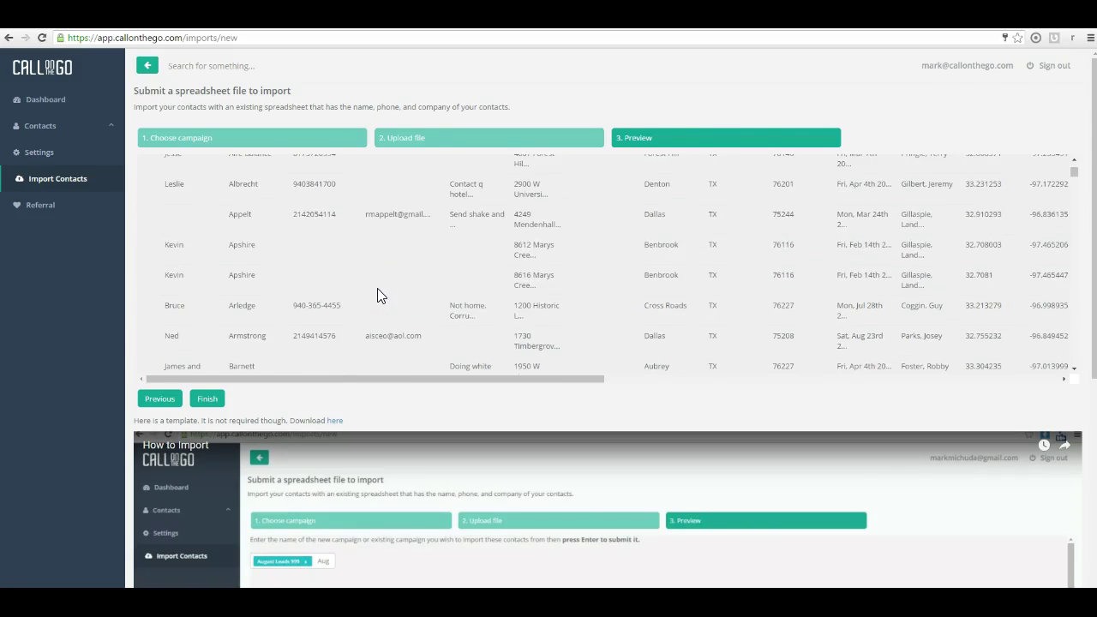
scroll(307, 302, "up", 10)
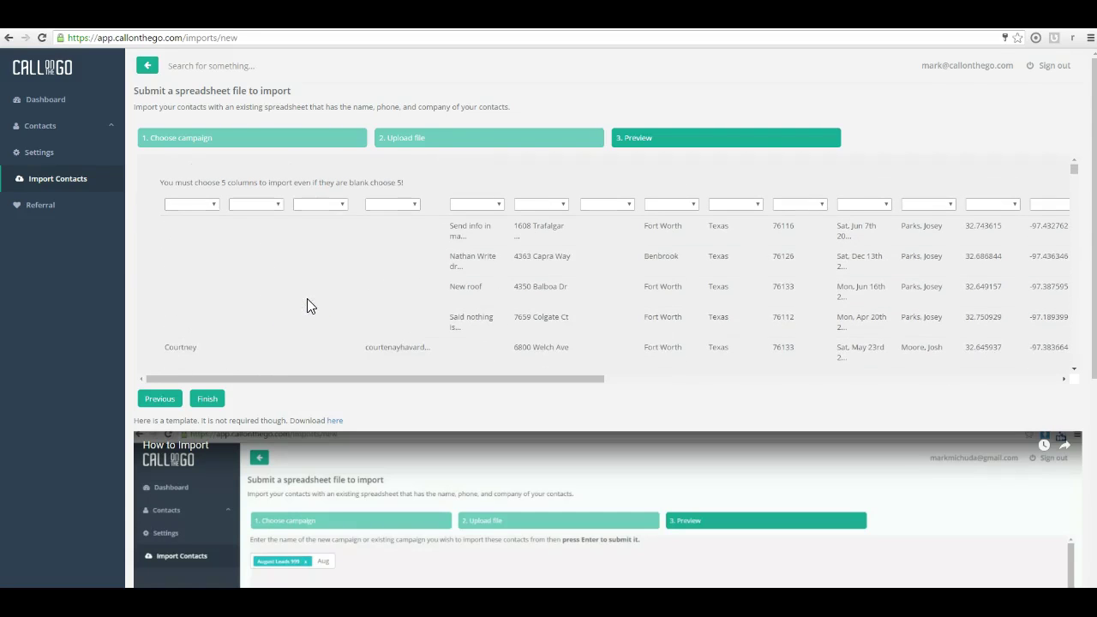
Map the third spreadsheet column, which holds the phone numbers, to Number and check it against the rows.
left_click(313, 208)
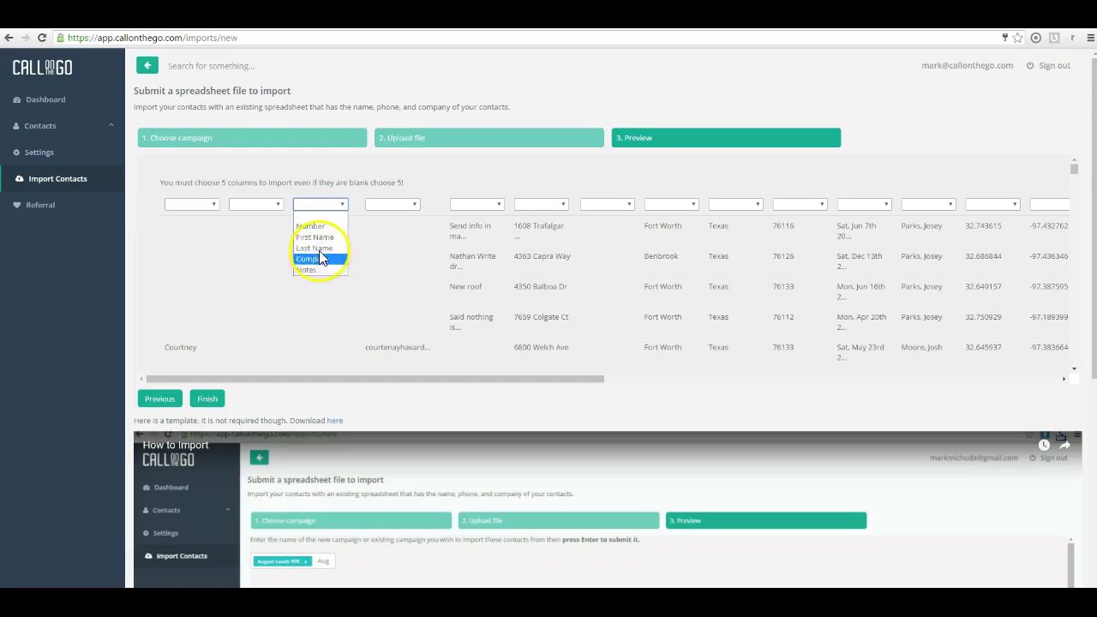
left_click(312, 225)
scroll(316, 264, "down", 8)
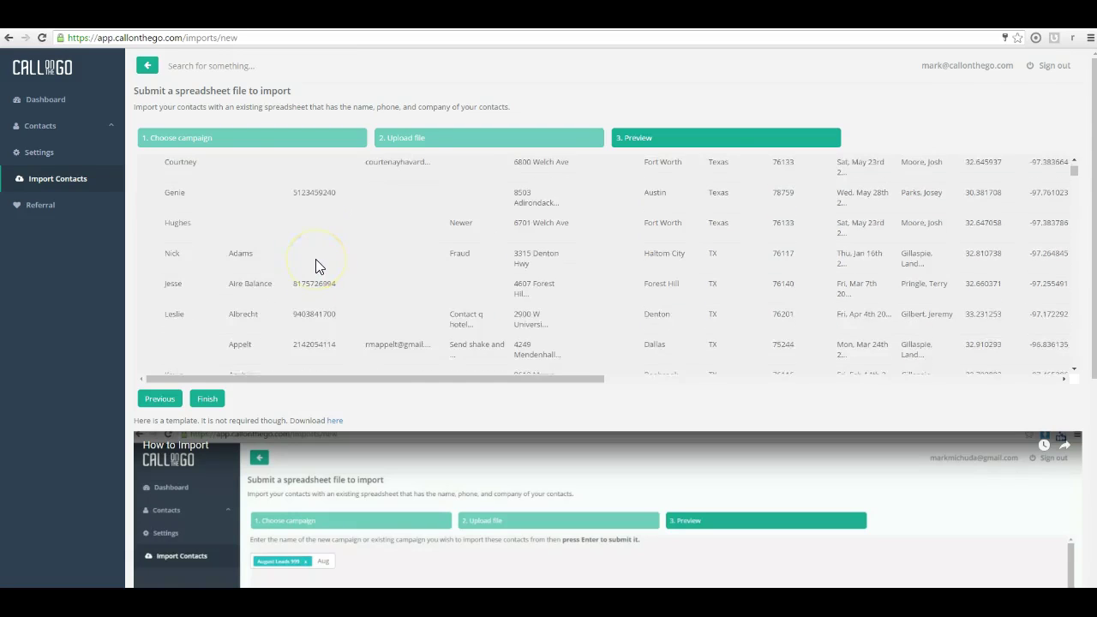
scroll(311, 267, "down", 10)
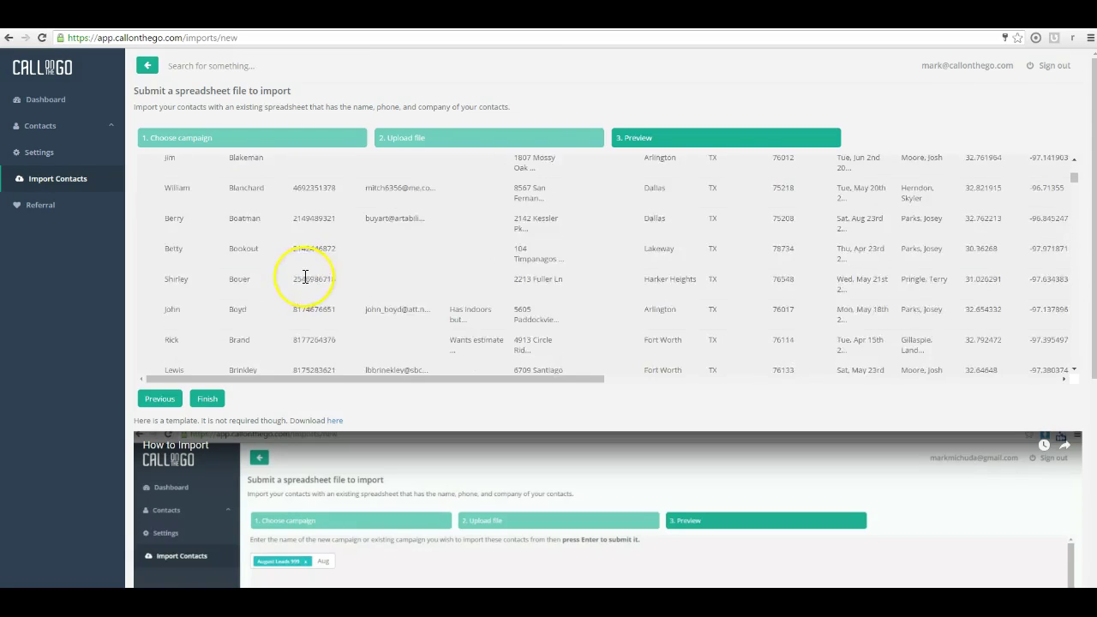
scroll(304, 276, "up", 15)
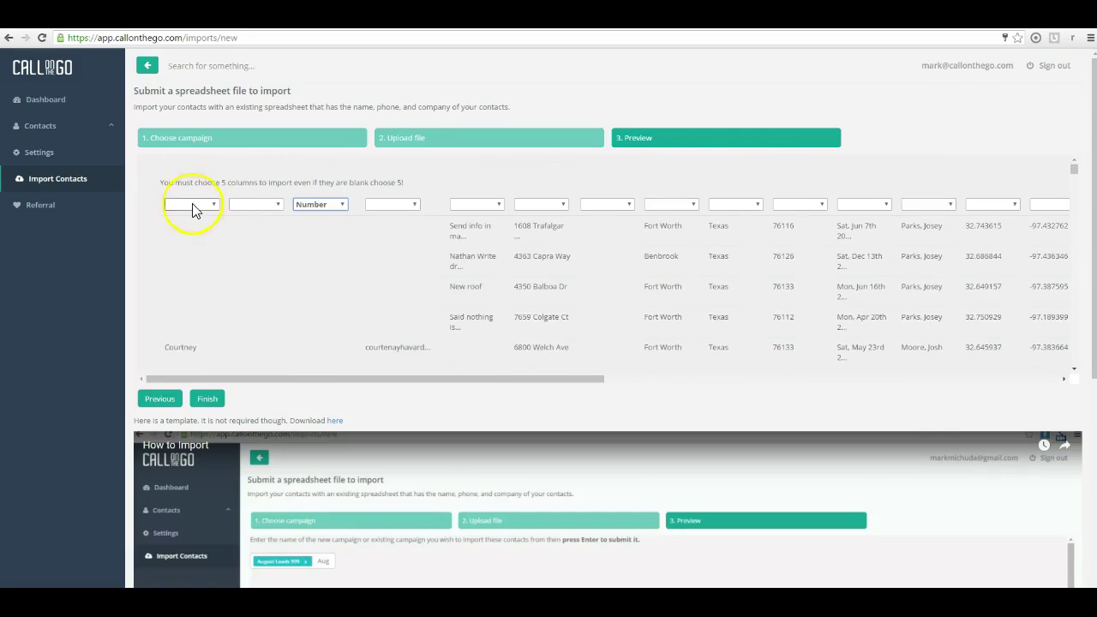
Map the second spreadsheet column to First Name and the first column to Last Name.
left_click(242, 207)
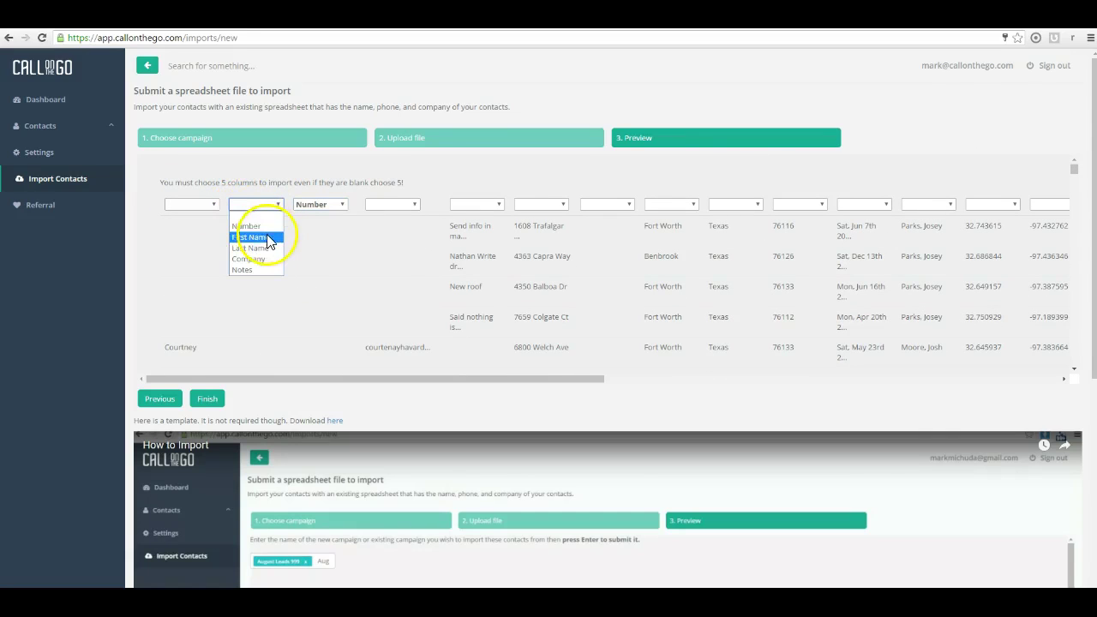
left_click(261, 235)
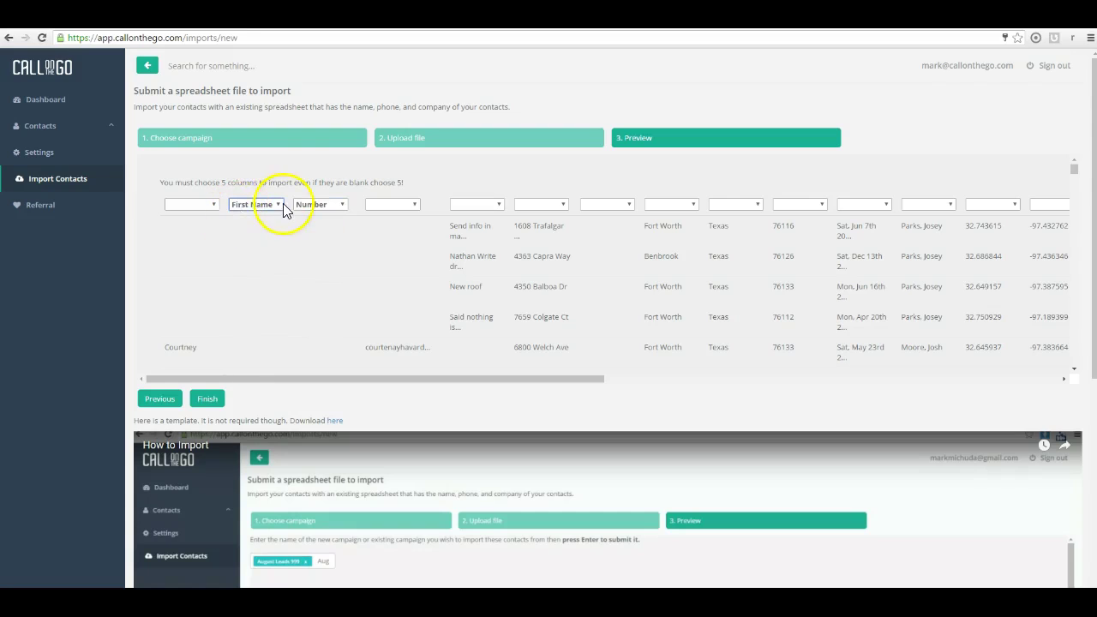
scroll(272, 246, "down", 5)
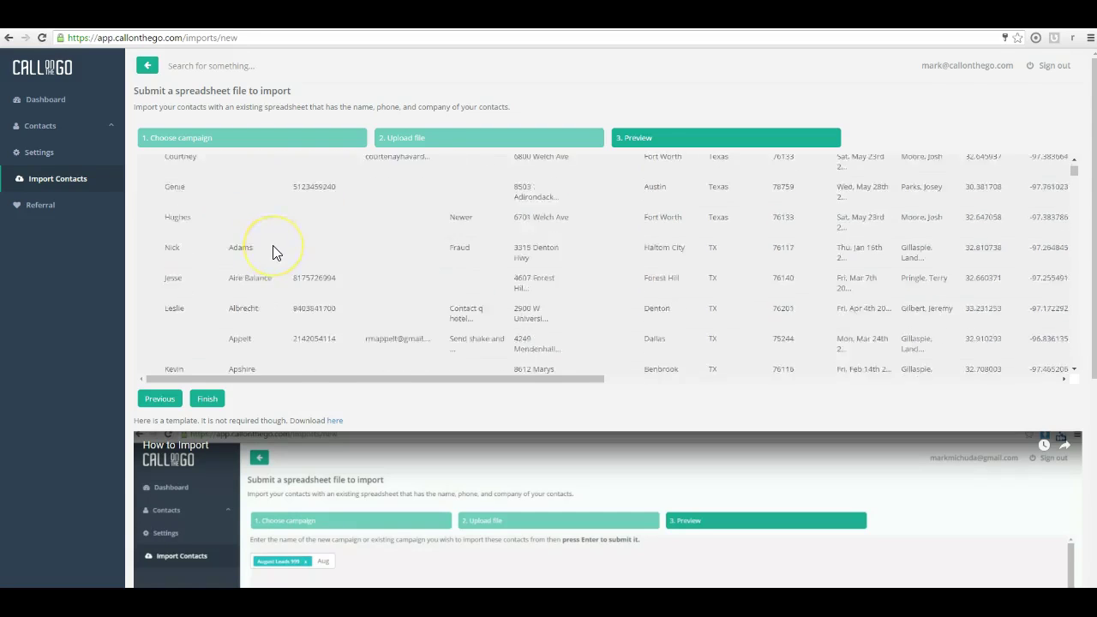
scroll(273, 246, "up", 5)
left_click(193, 206)
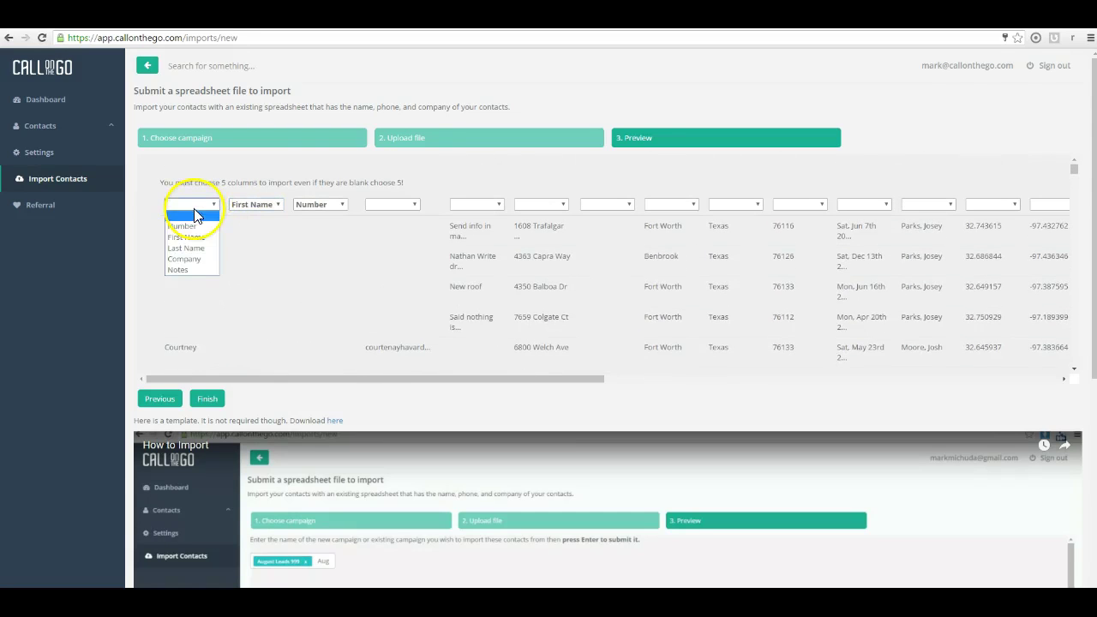
left_click(193, 250)
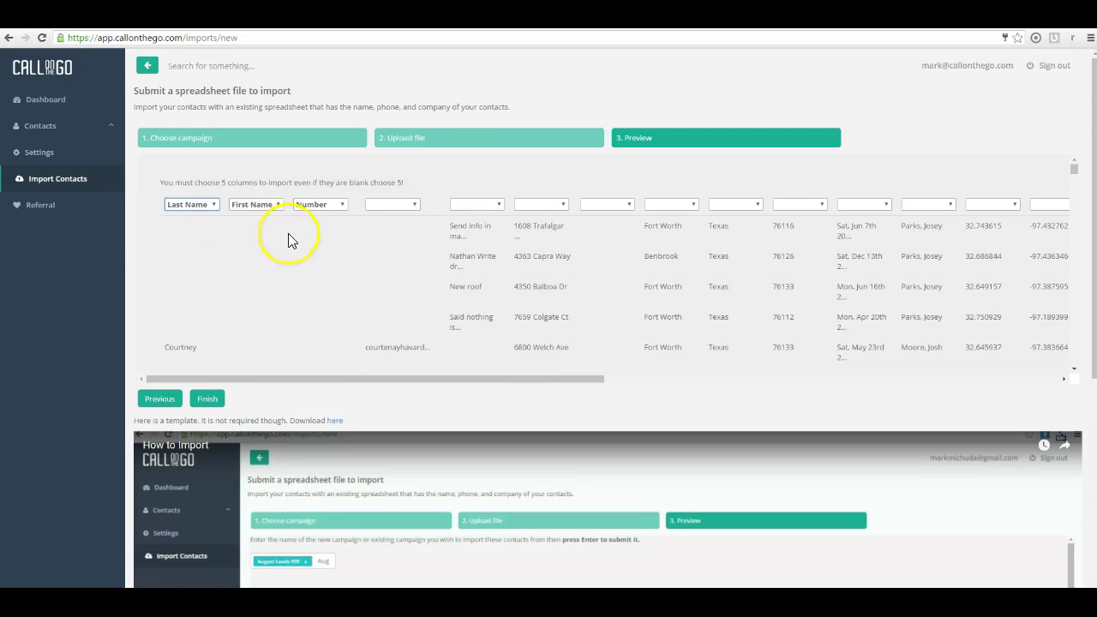
Leave the e-mail column unmapped, and map the city column to Company and the date column to Notes.
left_click(397, 205)
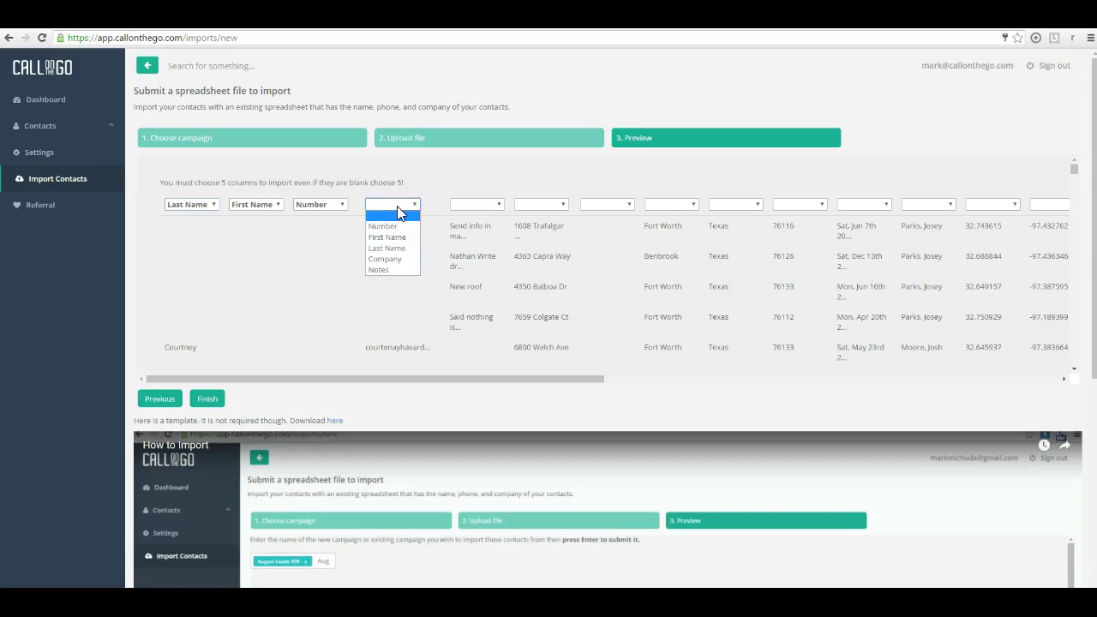
left_click(437, 190)
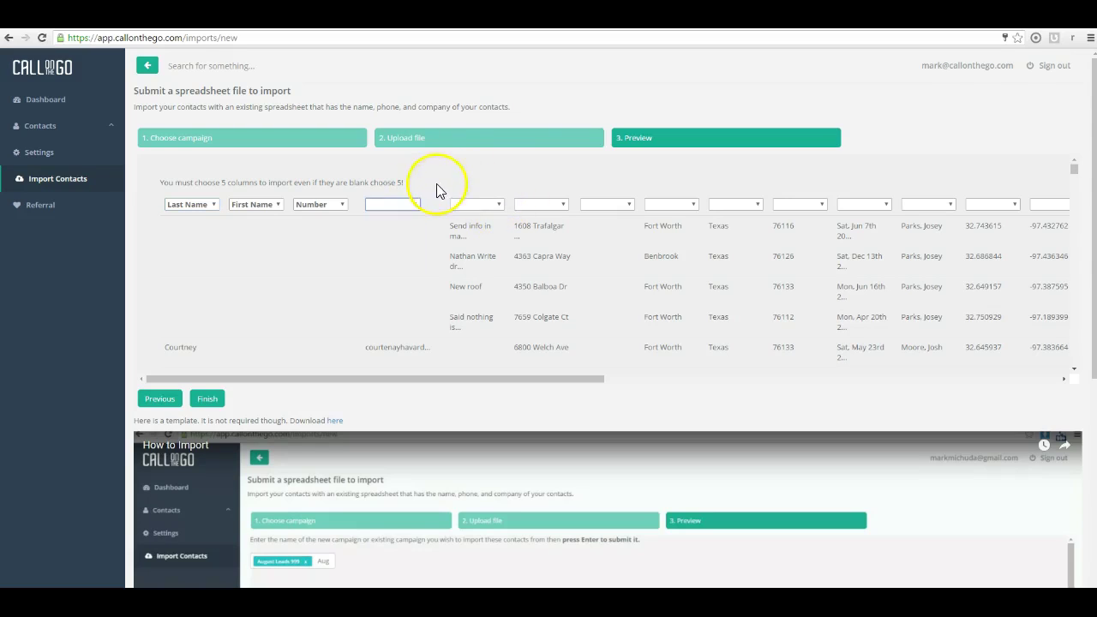
left_click(680, 209)
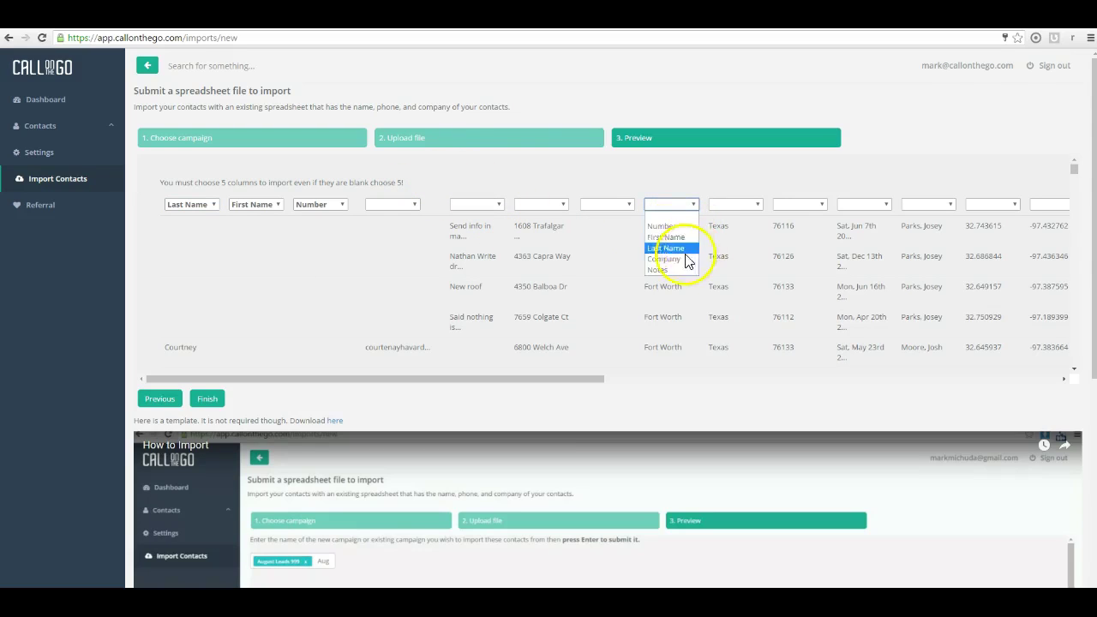
left_click(682, 251)
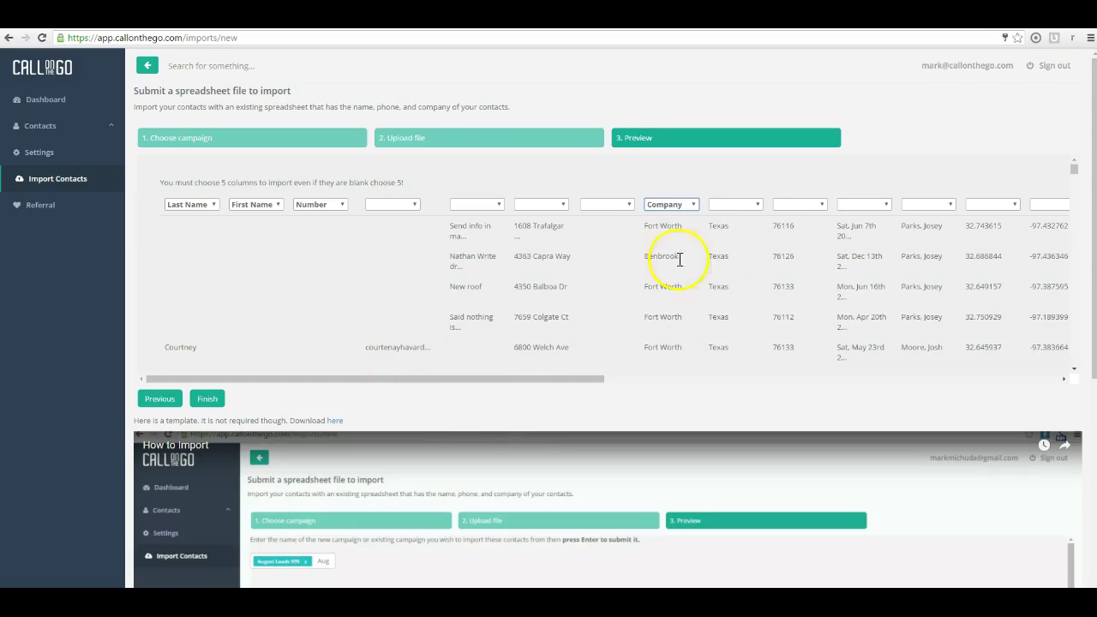
left_click(872, 214)
left_click(864, 271)
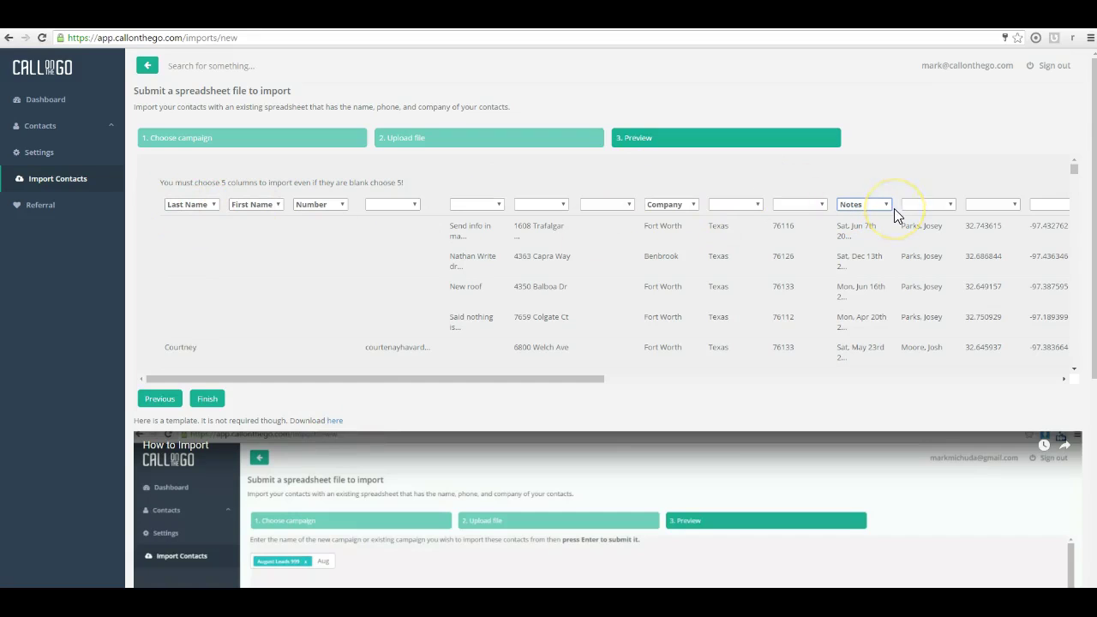
Finish the import and open the May Leads campaign's contact list.
left_click(207, 400)
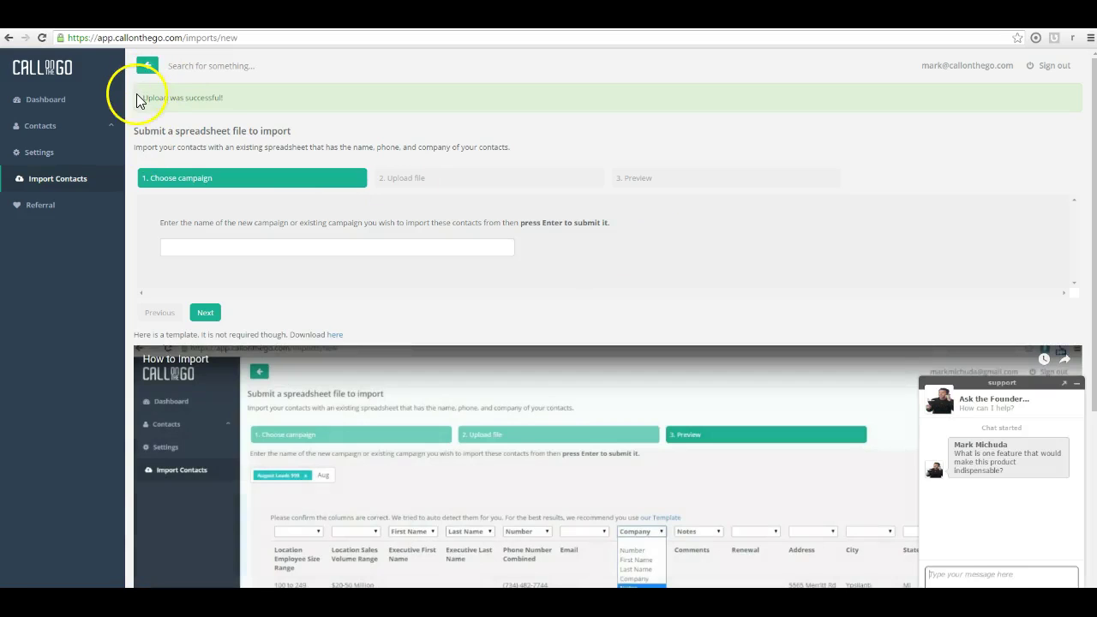
left_click_drag(136, 96, 260, 97)
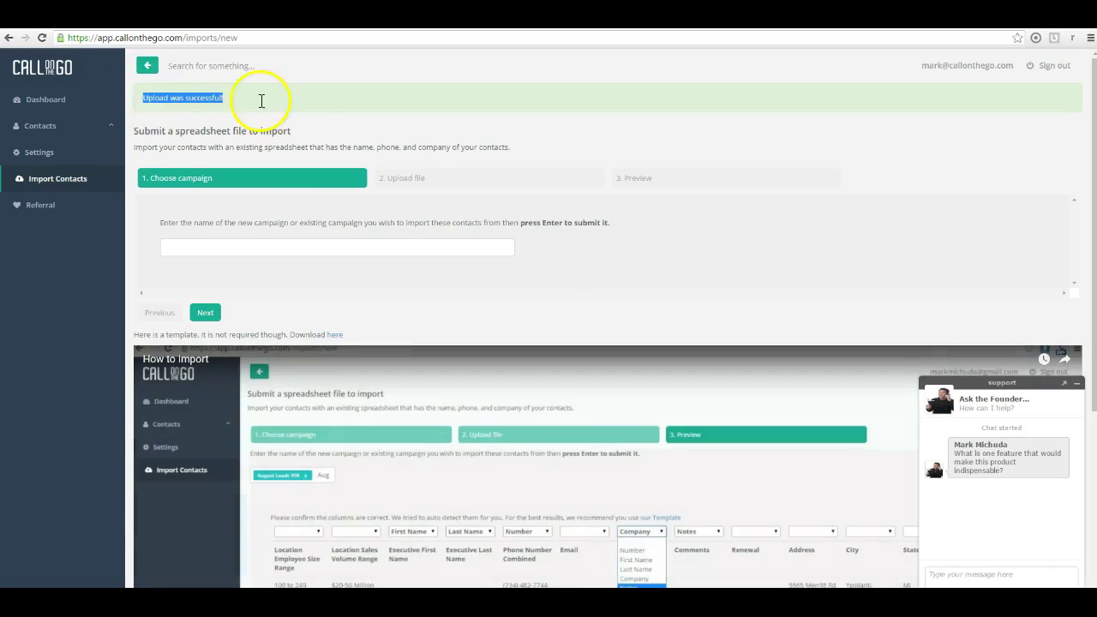
left_click(50, 129)
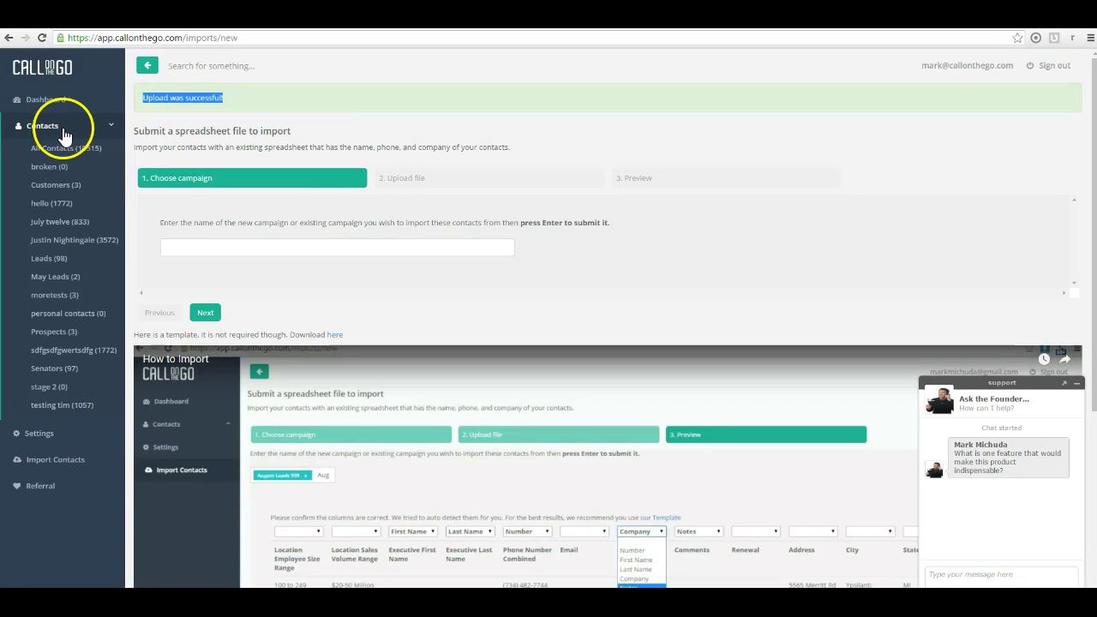
left_click(97, 283)
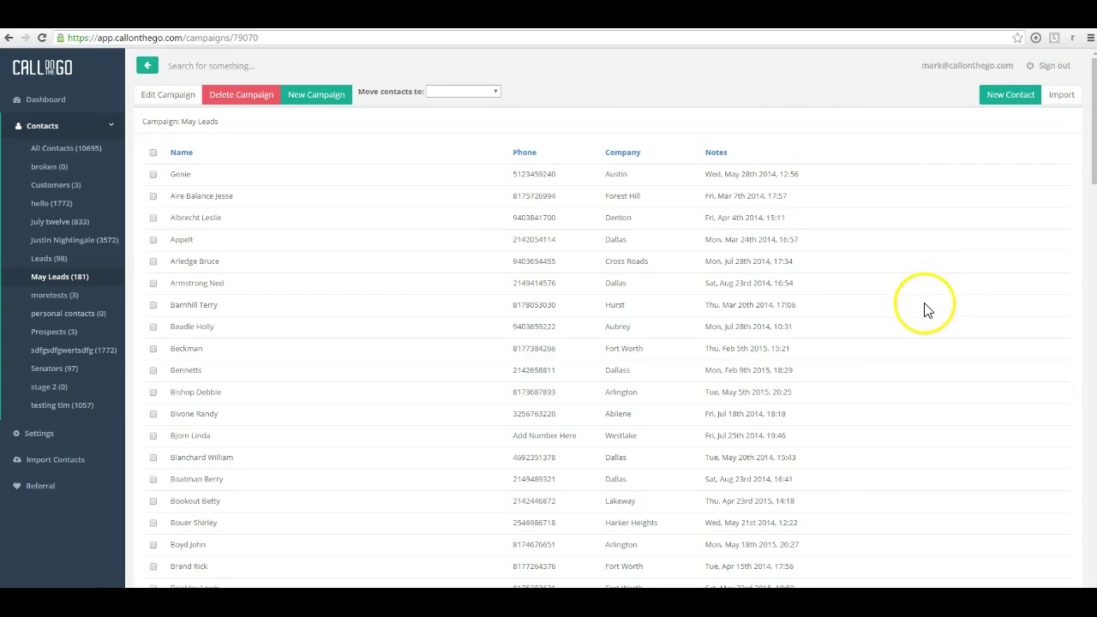
Look through the names and other imported details in the May Leads contact list.
double_click(175, 154)
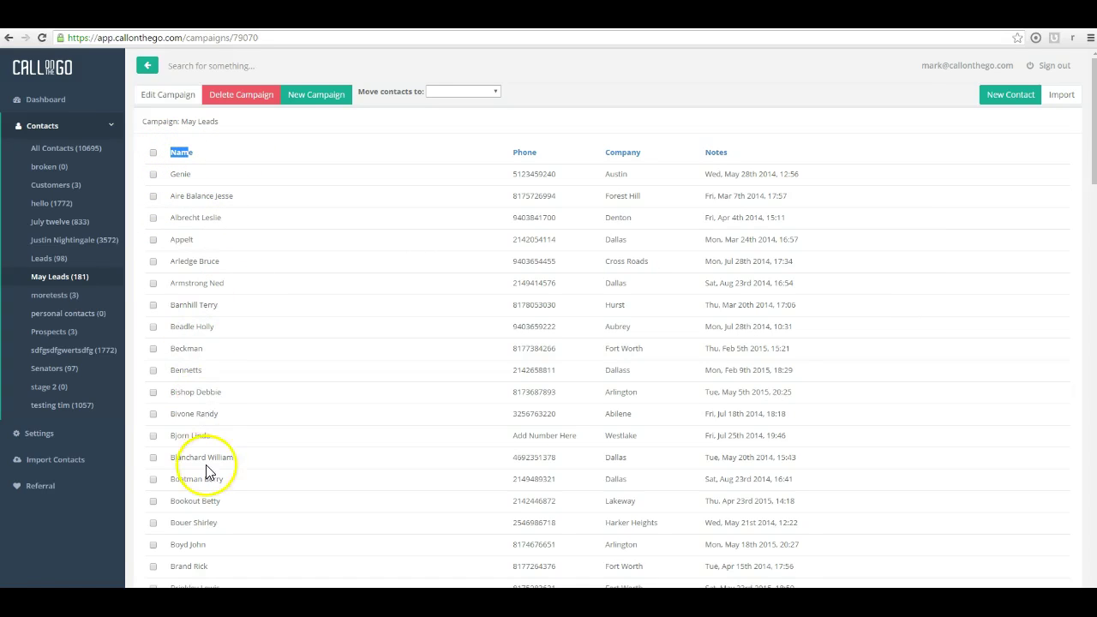
scroll(206, 465, "down", 7)
scroll(210, 465, "up", 7)
scroll(210, 464, "up", 1)
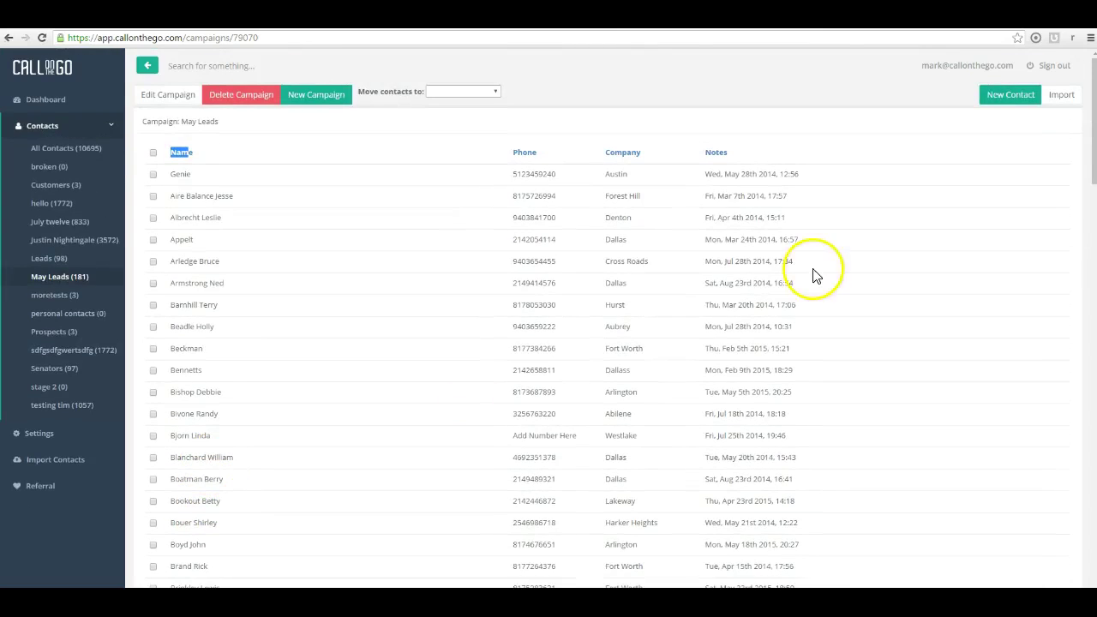
Try inline editing on the second and third contacts' cells, and set the third contact's phone field to "asdfasdfdf".
left_click(735, 198)
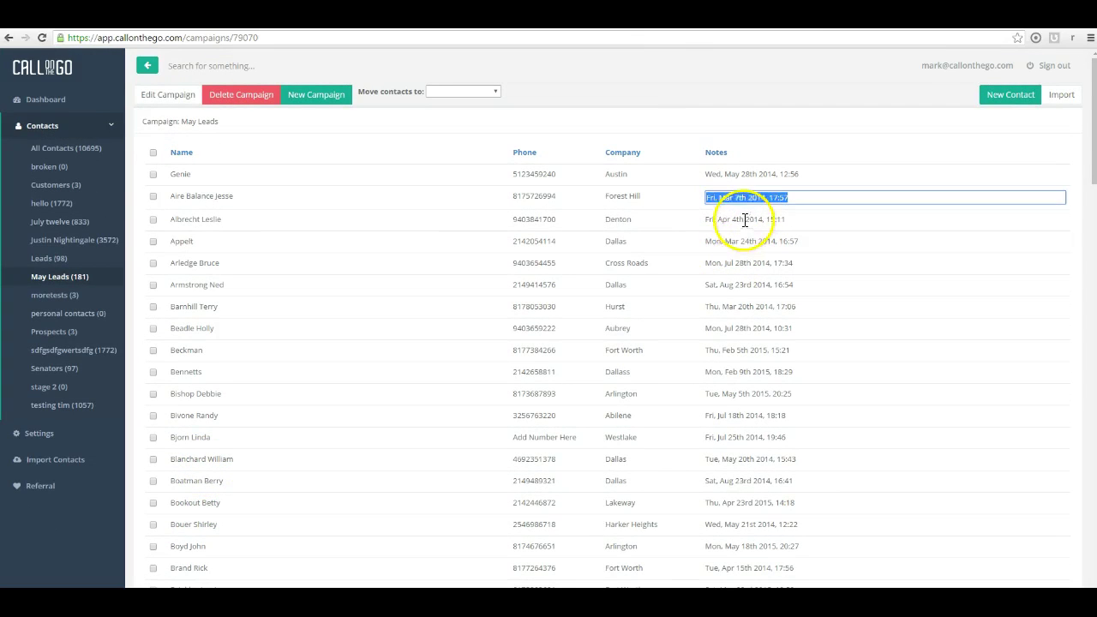
left_click(742, 218)
left_click(620, 220)
left_click(530, 218)
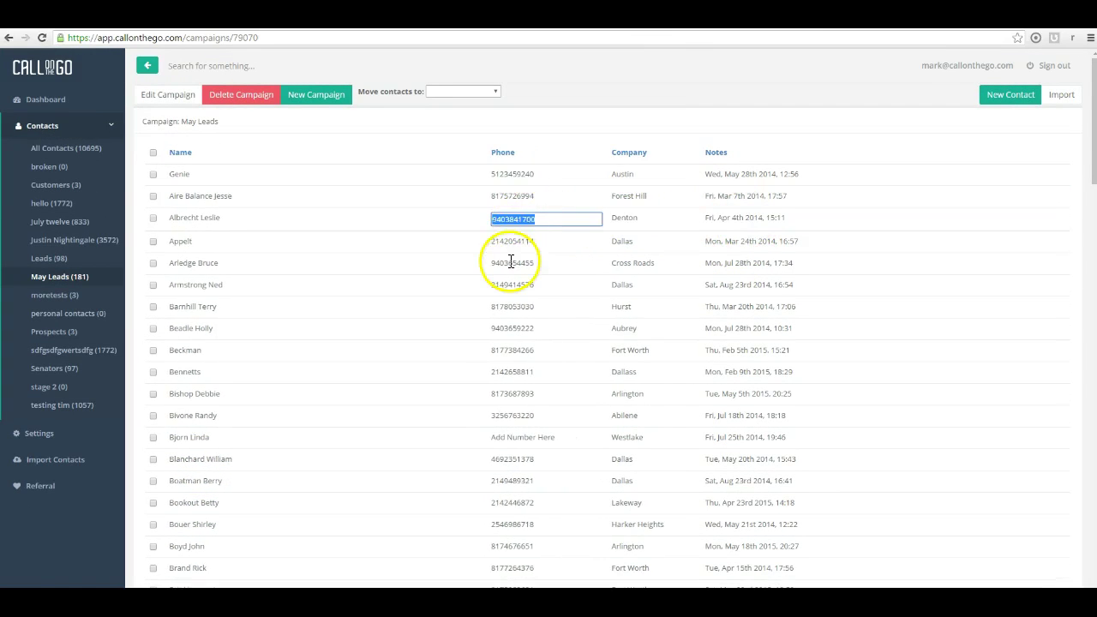
type("asdfasdfdf")
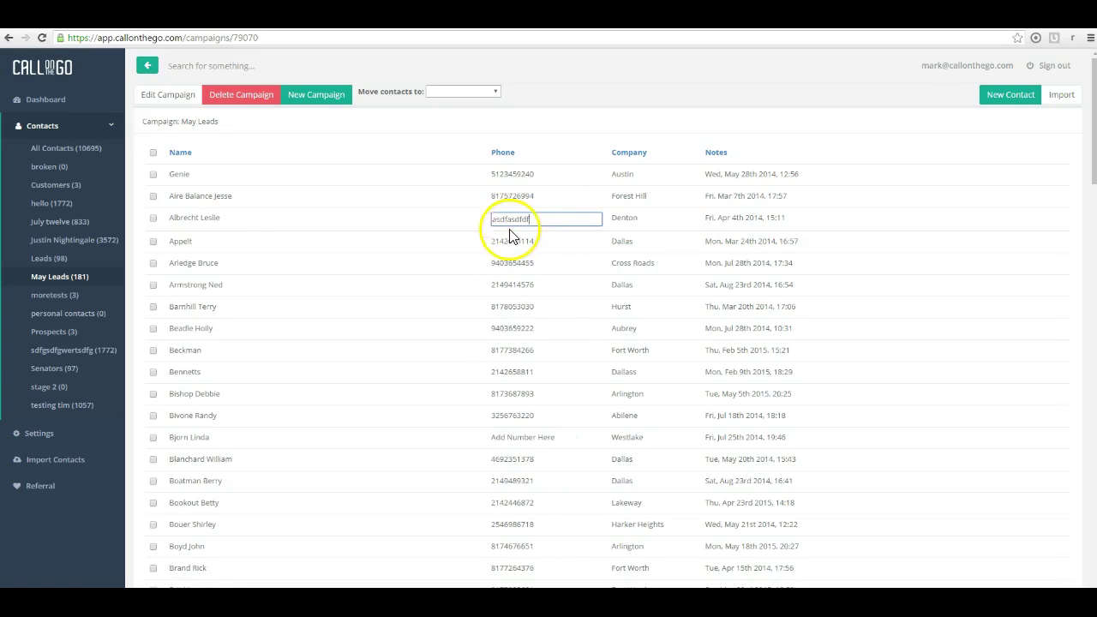
Try to rename the third contact to "asdfasdfadsf", and set the sixth contact's name to "asdfasdfdf".
left_click(195, 218)
type("asdfasdfasdfd")
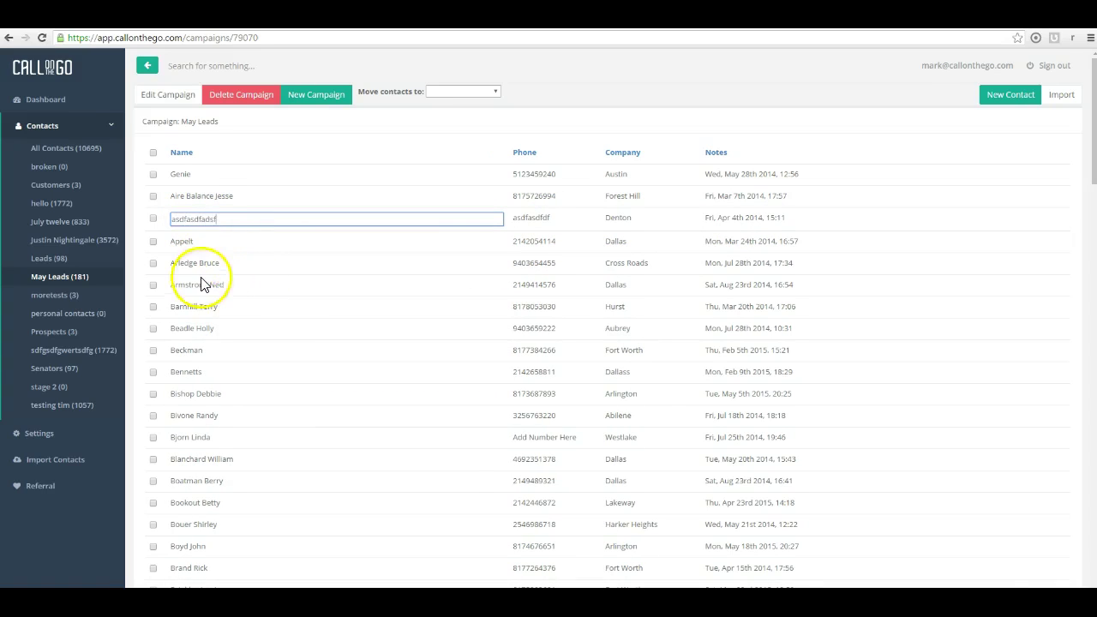
left_click(196, 284)
type("asdfasdfdf")
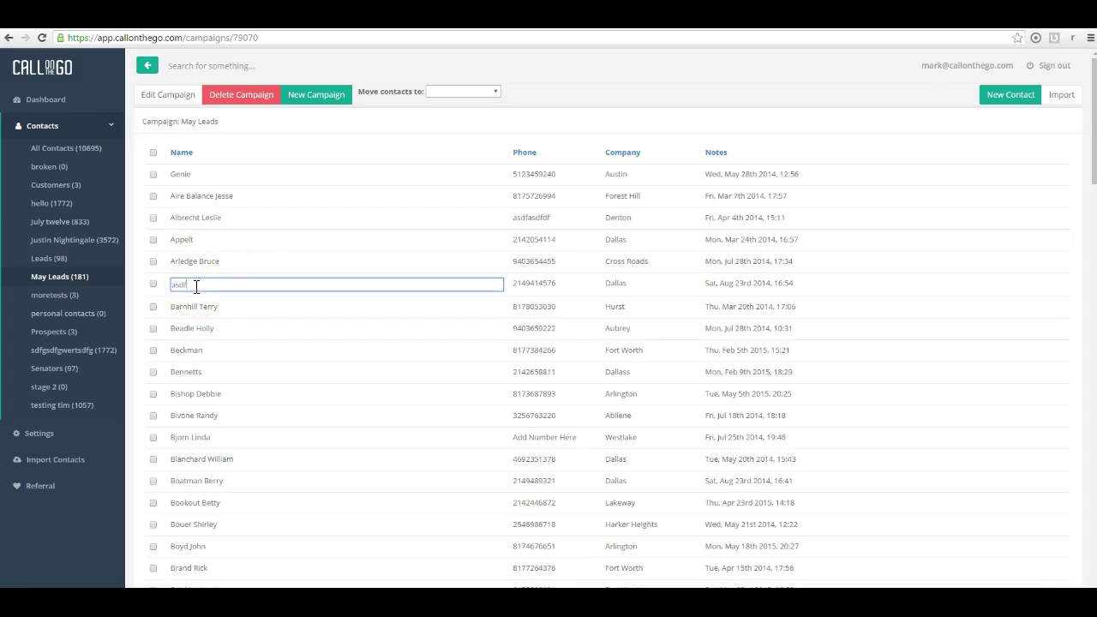
Open the tenth contact's company and the fourteenth contact's notes for inline editing, and look over the rest of the list.
left_click(626, 376)
left_click(742, 460)
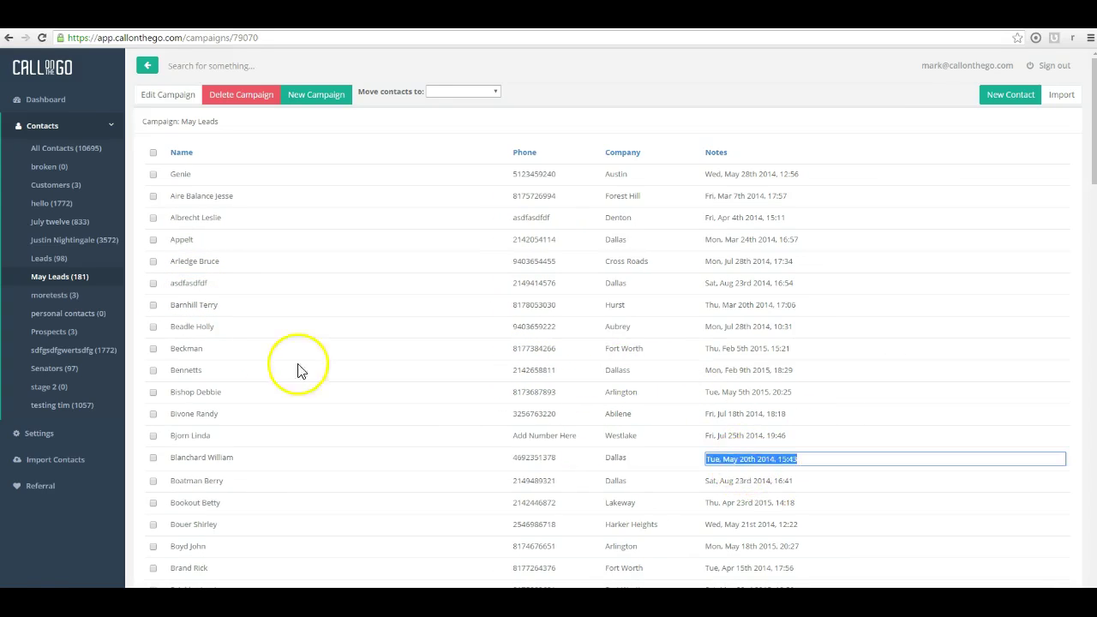
scroll(275, 364, "down", 7)
scroll(275, 347, "up", 7)
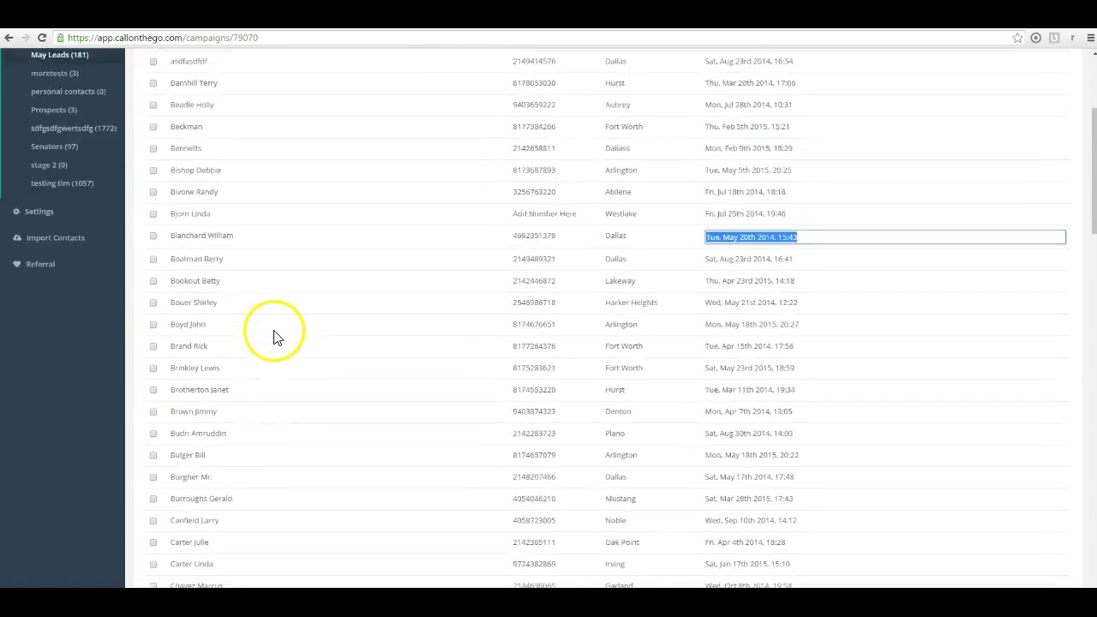